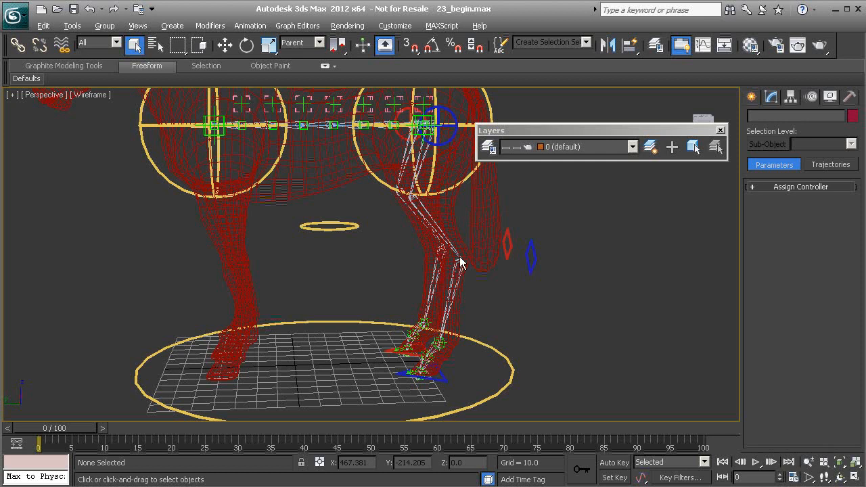
Maximize the Left view and open the Bone Tools.
key("alt+w")
left_click(312, 369)
key("alt+w")
scroll(404, 328, "down", 6)
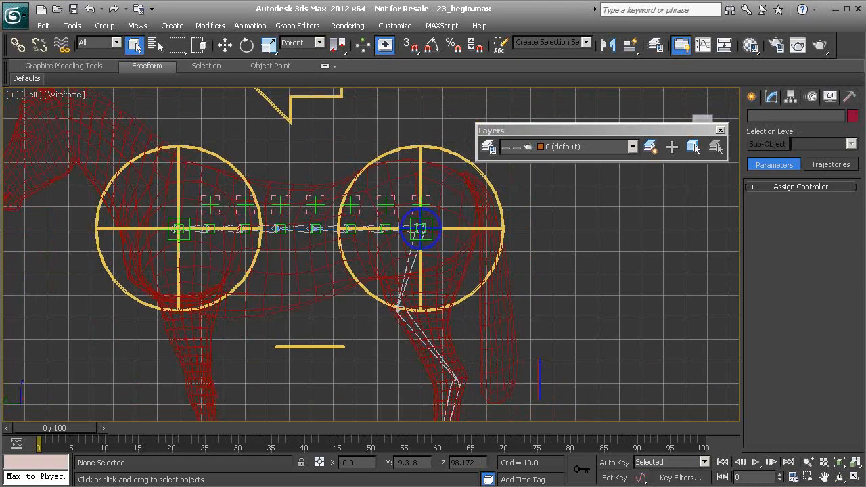
right_click(628, 250)
left_click(663, 333)
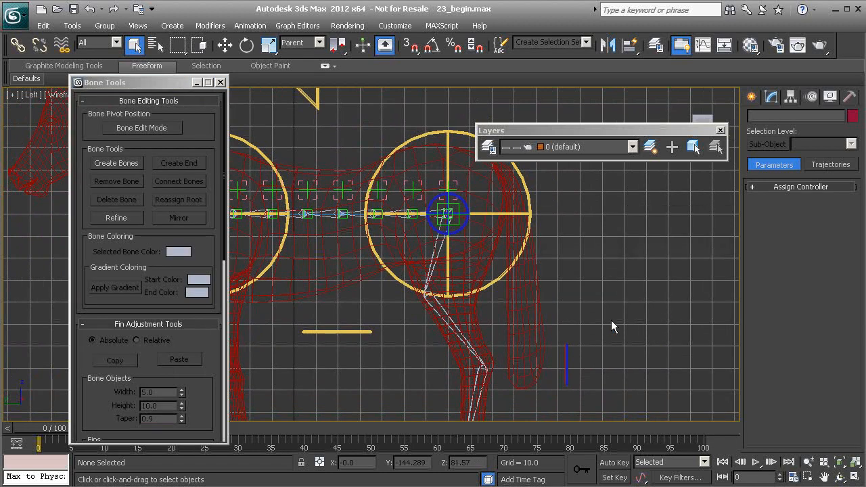
Create a front-leg bone chain from the shoulder through the elbow, knee, fetlock and pastern down to the hoof.
left_click(111, 162)
scroll(397, 267, "up", 3)
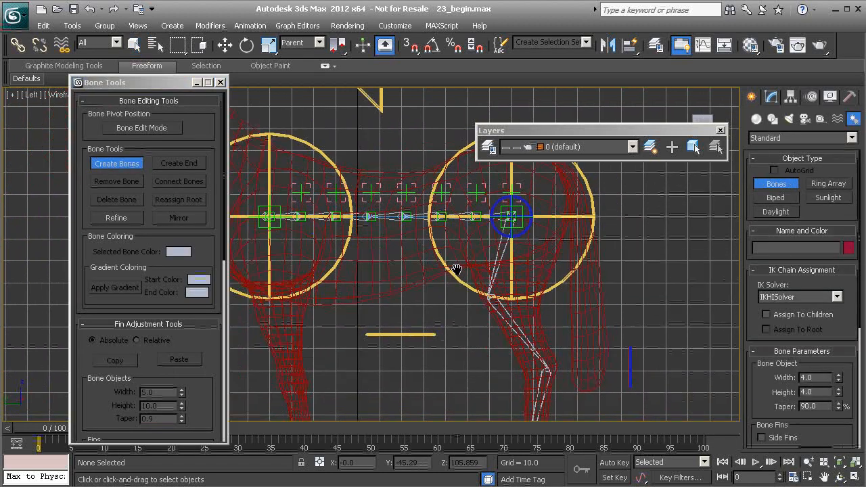
scroll(378, 254, "up", 1)
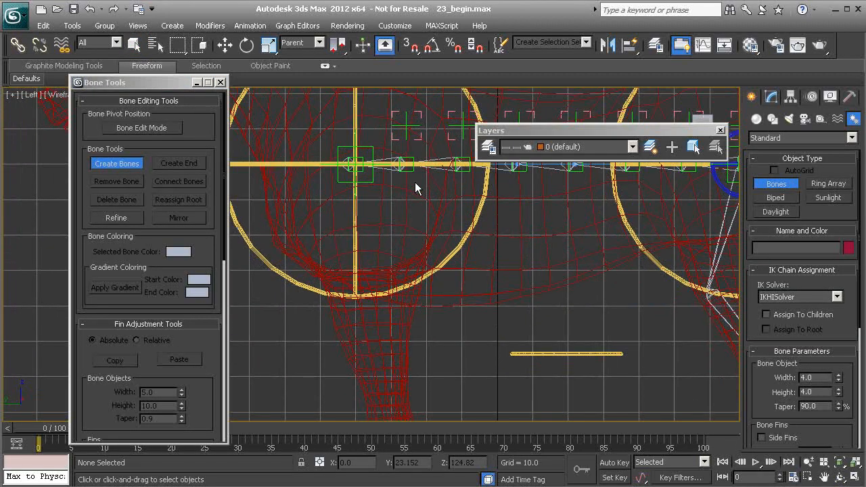
middle_click_drag(361, 283, 344, 191)
scroll(366, 244, "down", 2)
middle_click_drag(366, 246, 383, 201)
scroll(395, 243, "up", 2)
mouse_move(397, 231)
middle_mouse_down()
mouse_move(393, 222)
mouse_move(388, 230)
middle_mouse_up()
scroll(391, 228, "down", 1)
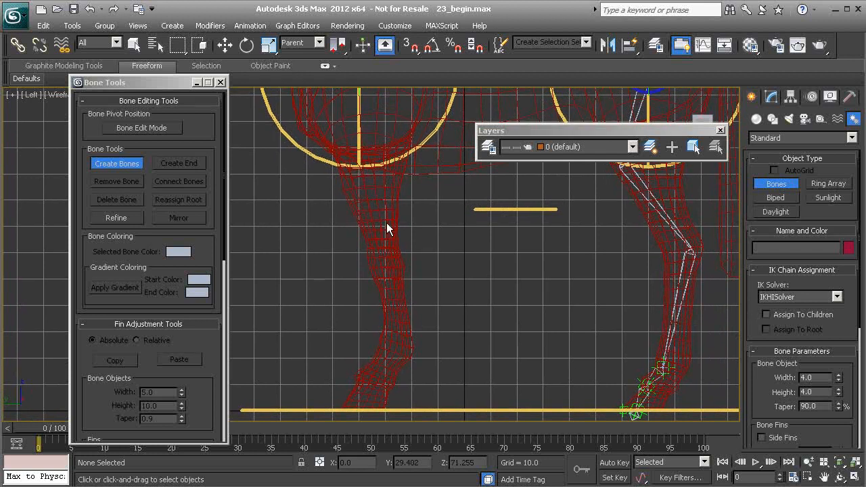
left_click(316, 120)
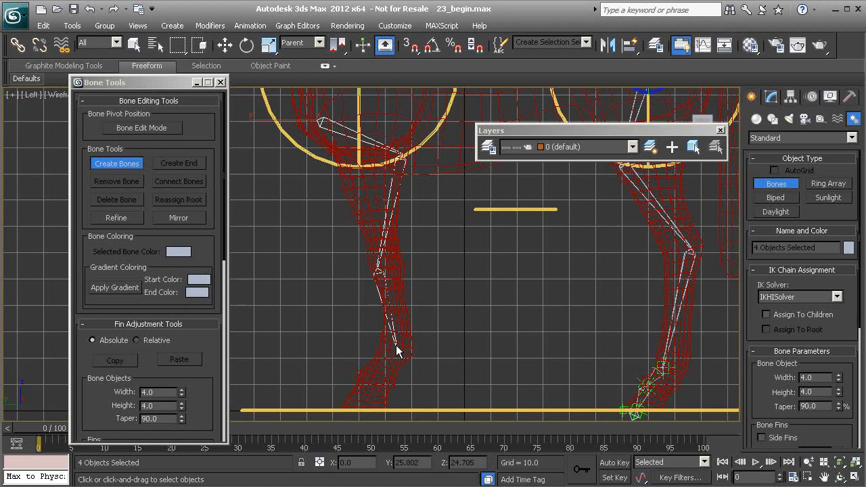
left_click(396, 350)
left_click(366, 379)
right_click(350, 421)
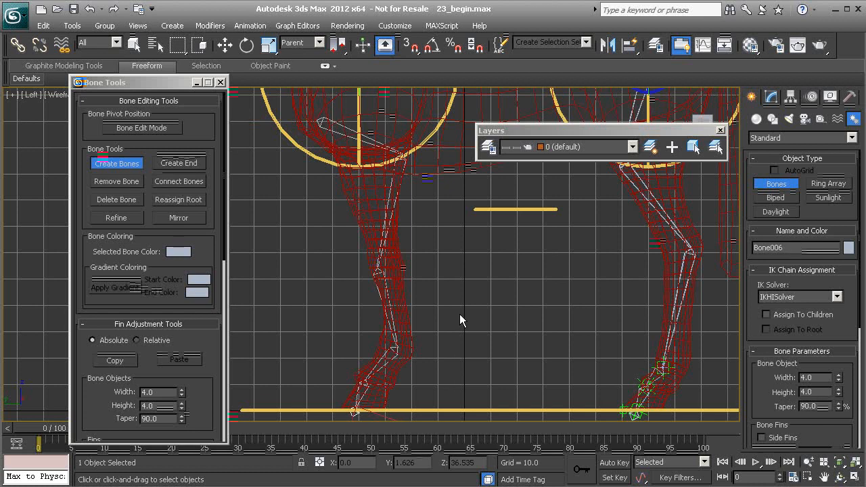
left_click(124, 164)
In Bone Edit Mode, move the elbow joint of the front leg slightly forward to X about 32.2.
scroll(397, 251, "up", 5)
scroll(386, 296, "up", 3)
left_click(439, 239)
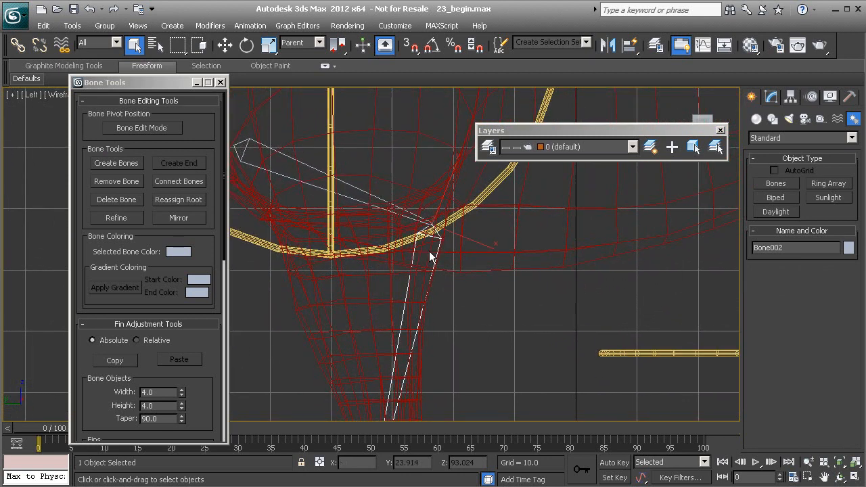
scroll(434, 239, "down", 3)
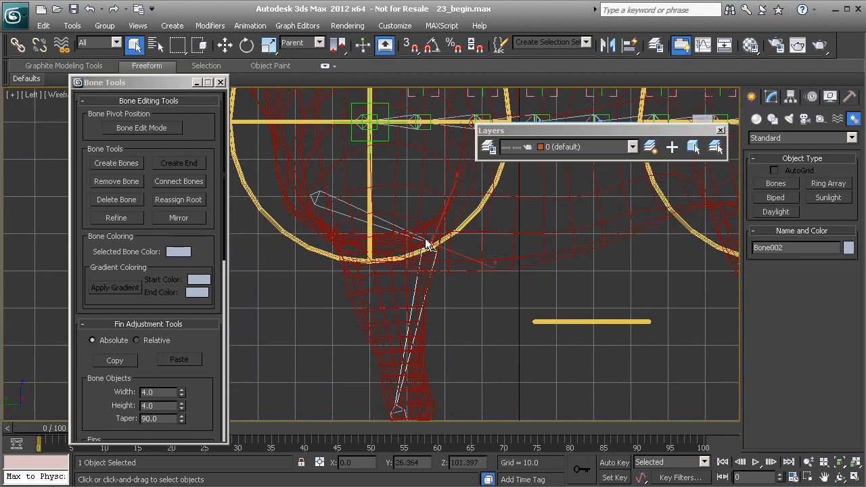
left_click(142, 128)
scroll(465, 166, "up", 2)
scroll(413, 258, "up", 1)
key("w")
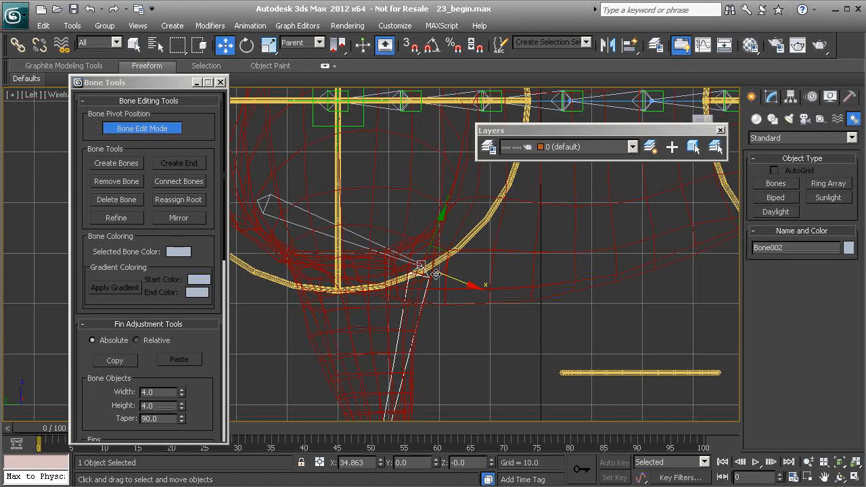
left_click_drag(447, 256, 430, 258)
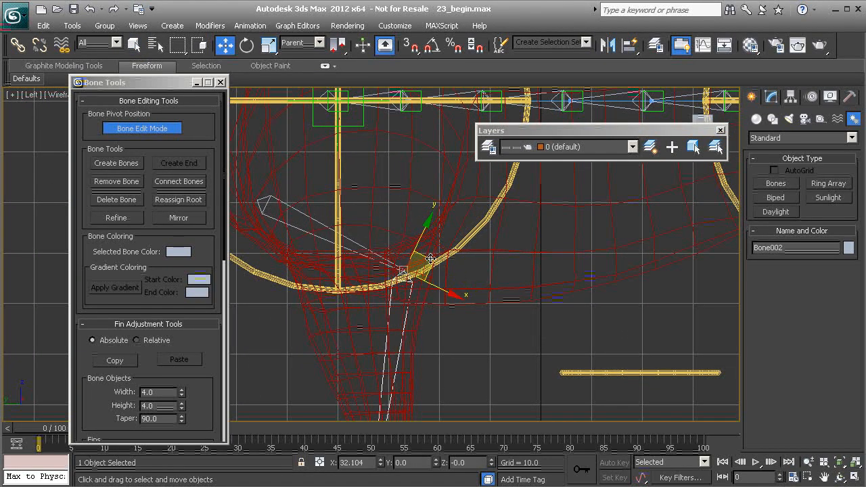
middle_click_drag(416, 276, 420, 253)
scroll(430, 298, "up", 2)
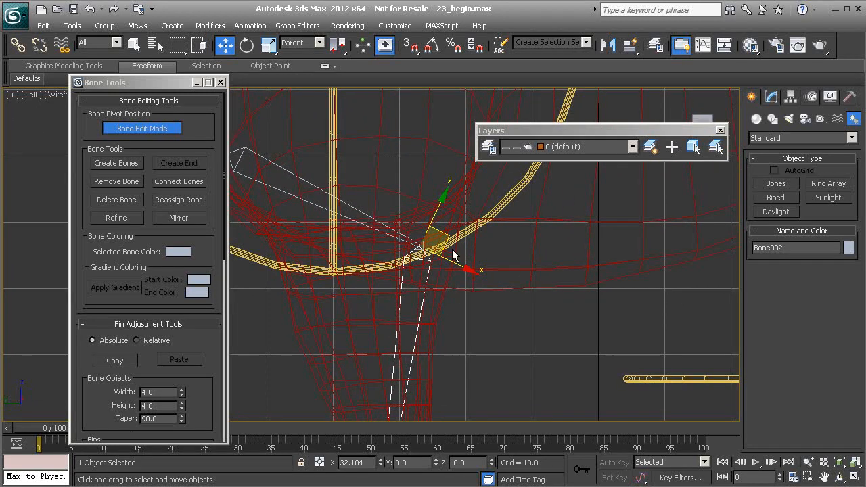
left_click_drag(447, 234, 448, 235)
Examine how the shoulder, knee, fetlock and pastern joints of the front-leg chain fit the mesh.
middle_click_drag(343, 290, 413, 328)
middle_click_drag(358, 236, 429, 315)
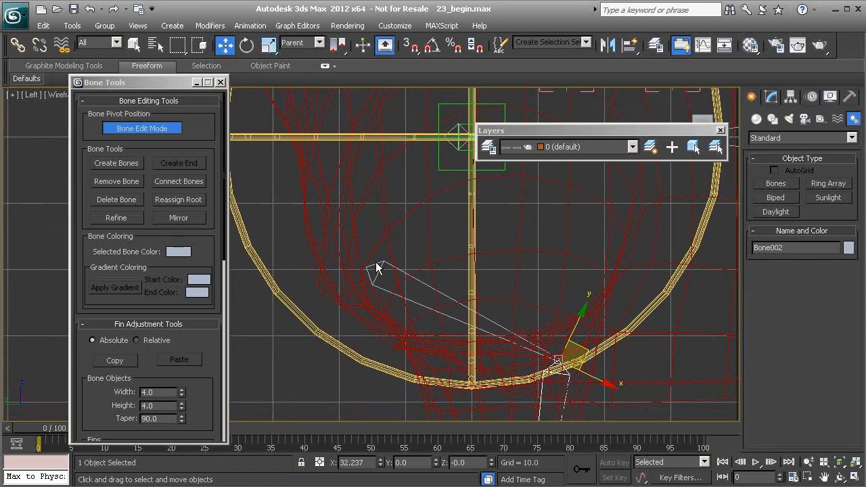
scroll(391, 283, "up", 5)
middle_click_drag(367, 221, 366, 194)
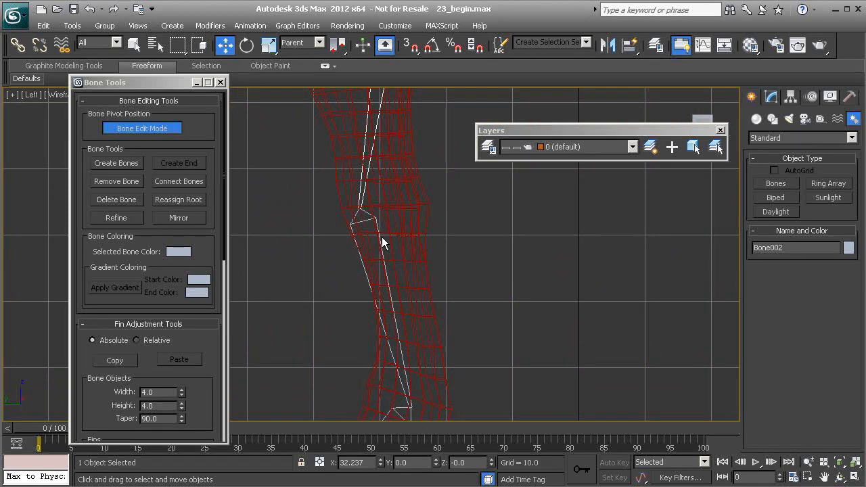
middle_click_drag(394, 338, 408, 170)
middle_click_drag(389, 240, 376, 239)
scroll(378, 283, "up", 3)
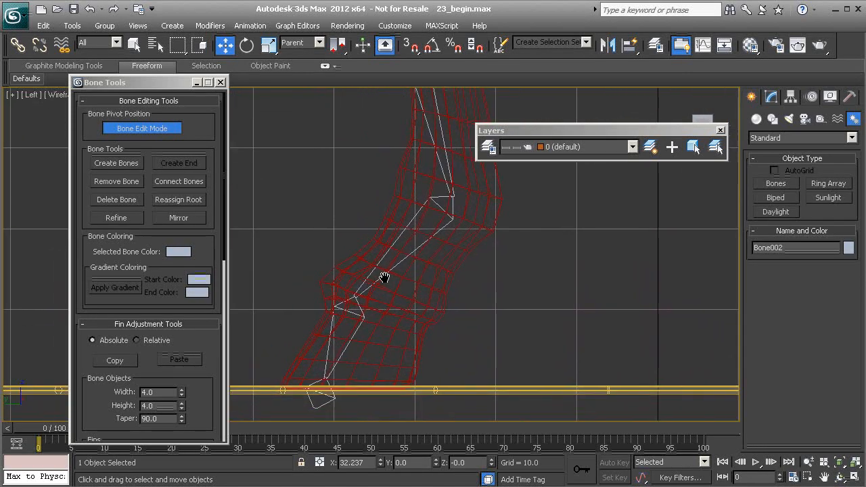
middle_click_drag(395, 304, 393, 295)
middle_click_drag(422, 259, 401, 299)
left_click(444, 222)
middle_click_drag(447, 241, 442, 289)
scroll(386, 278, "up", 2)
middle_click_drag(356, 327, 406, 278)
scroll(406, 279, "down", 1)
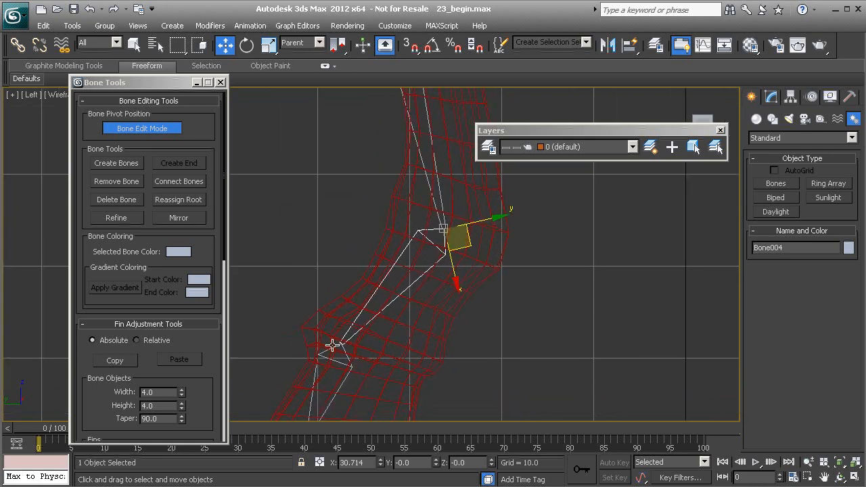
Move the end bone down to the bottom of the hoof, X about 12.4, and leave Bone Edit Mode.
middle_click_drag(342, 350, 358, 232)
left_click(336, 348)
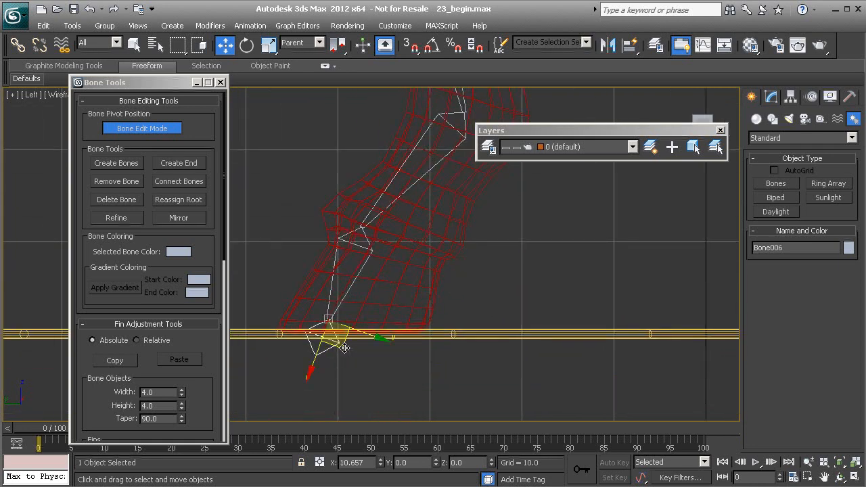
left_click_drag(344, 347, 337, 362)
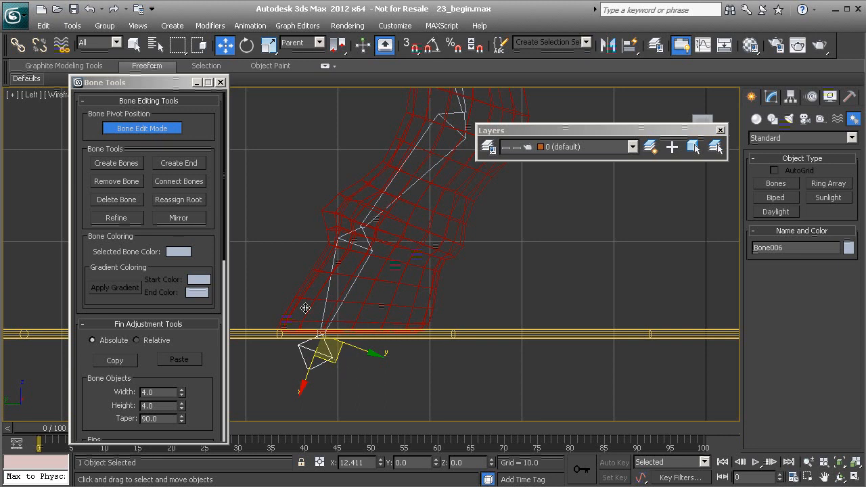
middle_click_drag(421, 252, 419, 252)
scroll(400, 286, "down", 8)
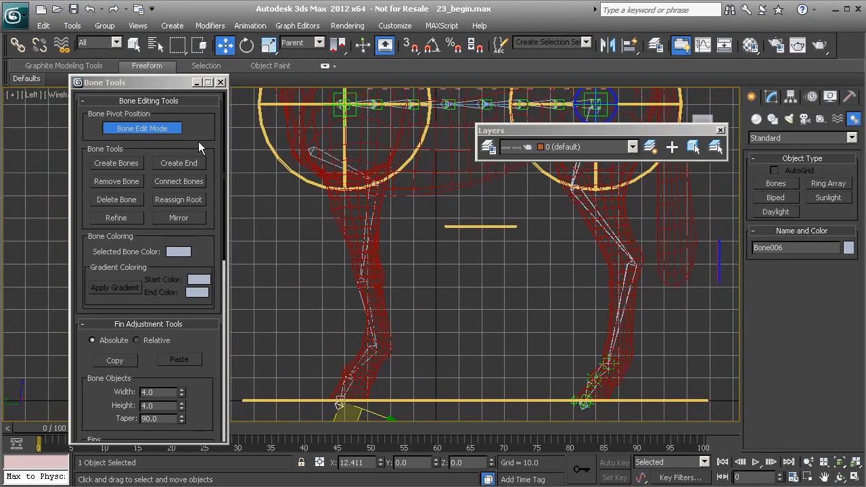
left_click(163, 129)
In a maximized Perspective view, select the five main front-leg bones and add them to the bones layer.
middle_click_drag(321, 204, 331, 250)
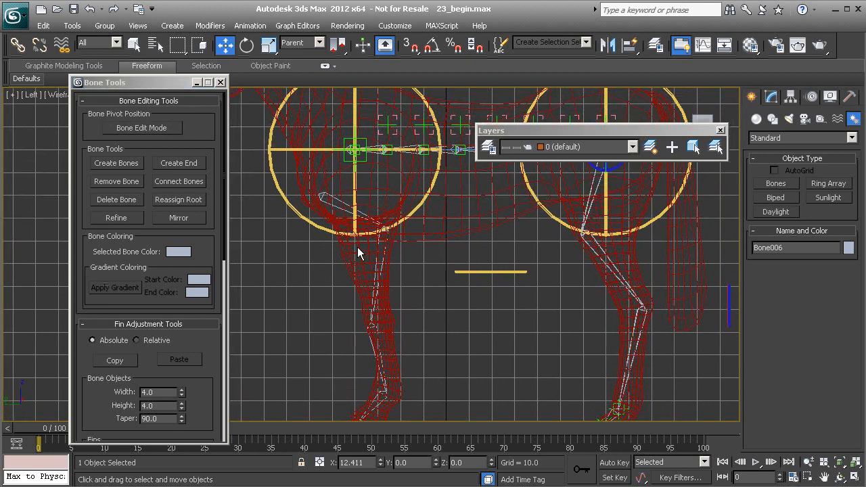
key("alt+w")
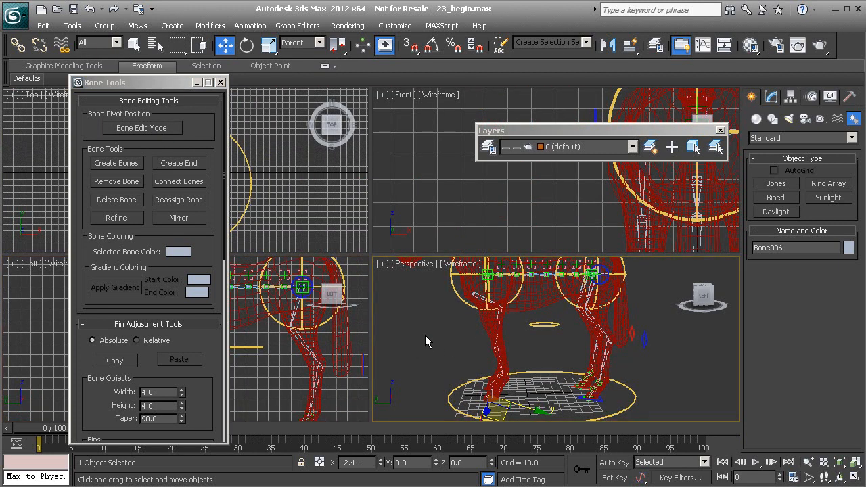
right_click(425, 335)
key("alt+w")
middle_click_drag(325, 291, 461, 316, "alt")
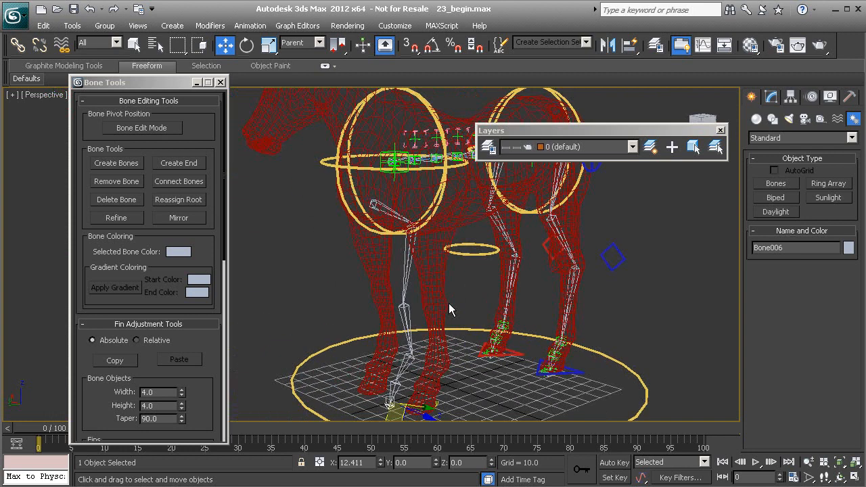
left_click(390, 213)
double_click(405, 281)
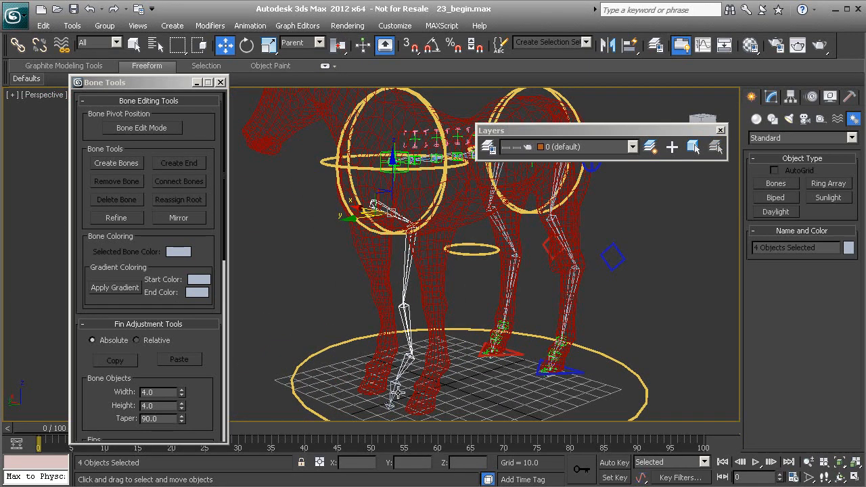
left_click(489, 147)
left_click(41, 162)
Add the end bone at the hoof to the objects_to_hide layer.
middle_click_drag(395, 418, 402, 339)
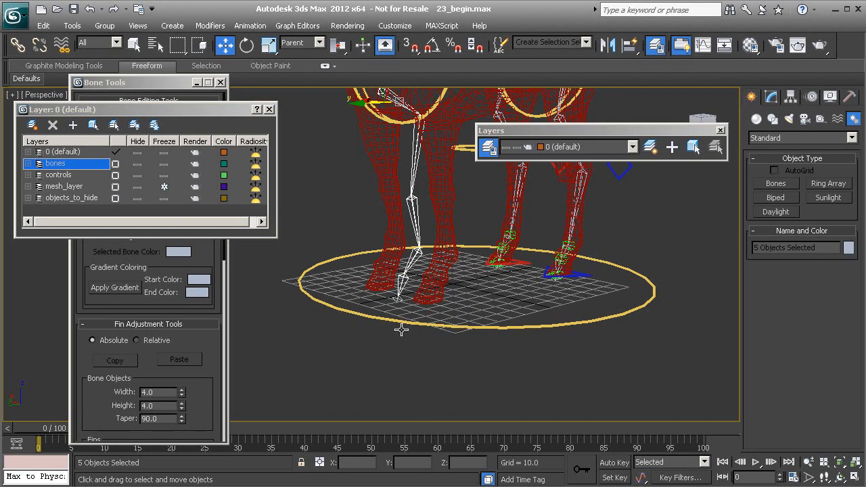
left_click(397, 302)
left_click(88, 198)
left_click(73, 126)
Move the bone chain sideways by its root bone into the left front leg, to X about -19.9.
middle_click_drag(410, 247, 427, 308)
left_click(416, 205)
middle_click_drag(426, 251, 497, 259, "alt")
left_click_drag(372, 197, 415, 204)
mouse_move(433, 266)
middle_mouse_down("alt")
mouse_move(453, 285)
mouse_move(439, 296)
mouse_move(449, 298)
mouse_move(427, 258)
middle_mouse_up("alt")
left_click(407, 194)
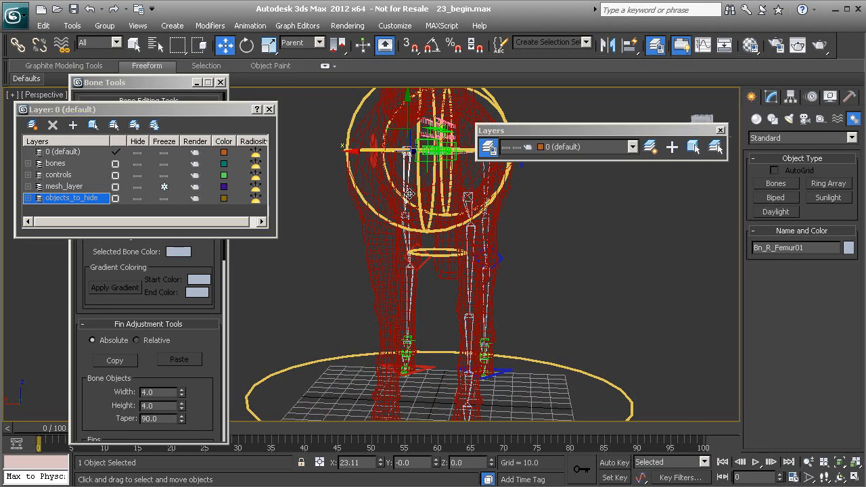
left_click(410, 195)
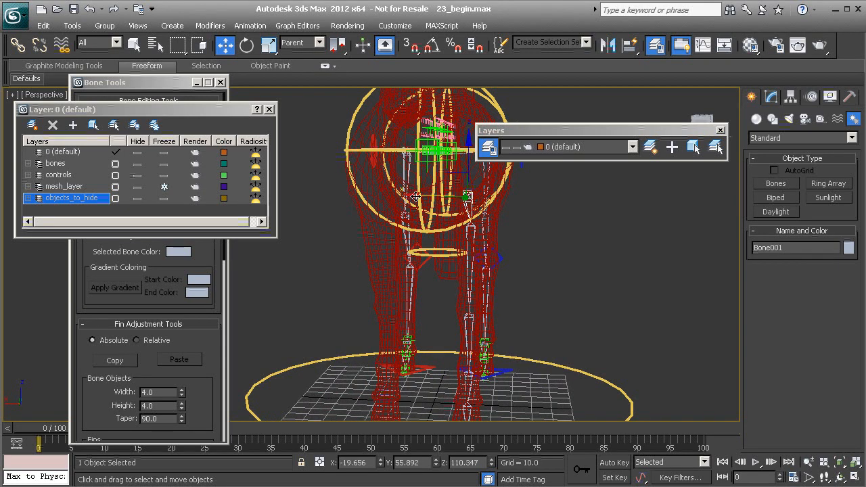
left_click_drag(411, 197, 413, 197)
middle_click_drag(516, 277, 406, 287, "alt")
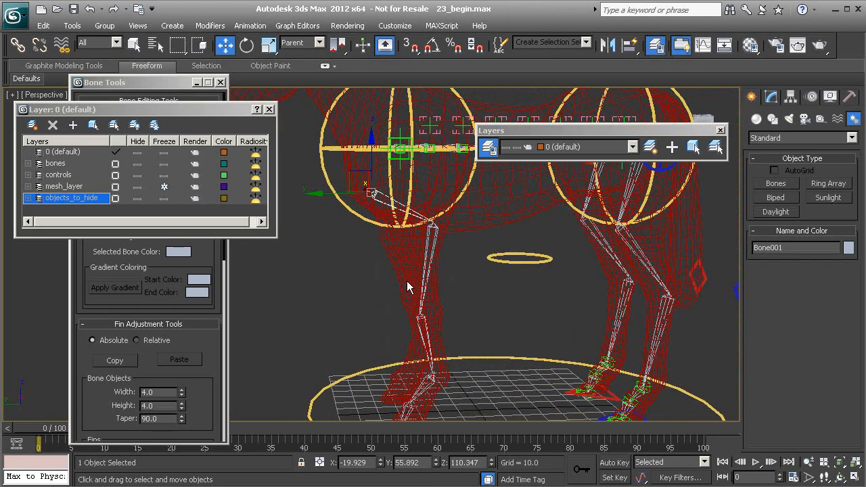
Rename the chain's root bone Bn_L_Humerus01 and copy the name.
double_click(788, 248)
type("B")
double_click(792, 248)
key("ctrl+c")
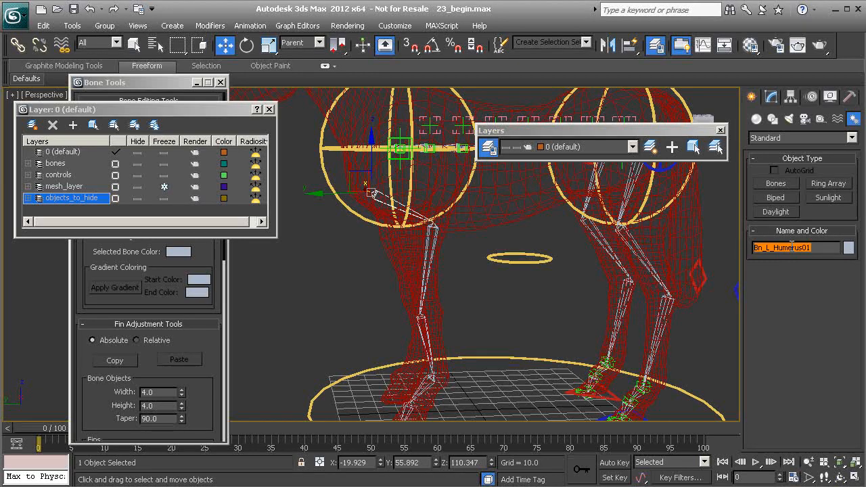
Rename the forearm bone below the elbow using the copied name, replacing its Humerus part.
left_click(430, 293)
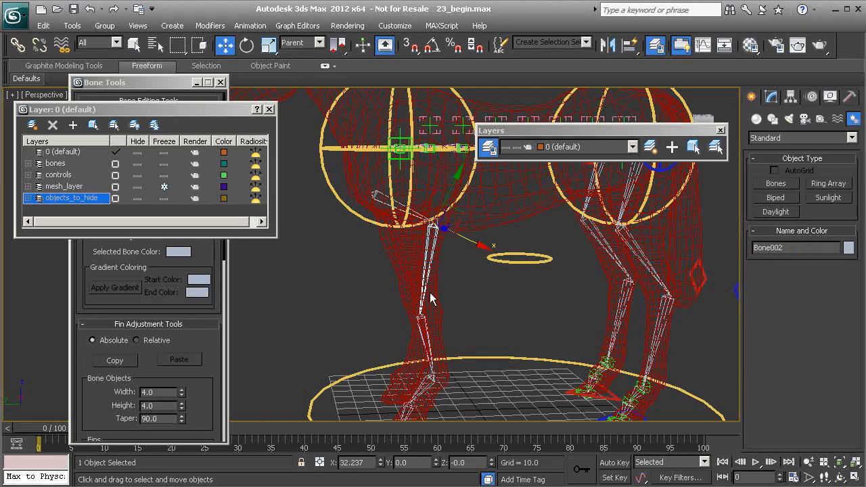
double_click(785, 248)
key("ctrl+v")
left_click_drag(776, 247, 796, 249)
type("R")
Rename the bone below the knee Bn_L_Metacarpal01, based on the copied name.
middle_click_drag(446, 345, 433, 269)
left_click(431, 265)
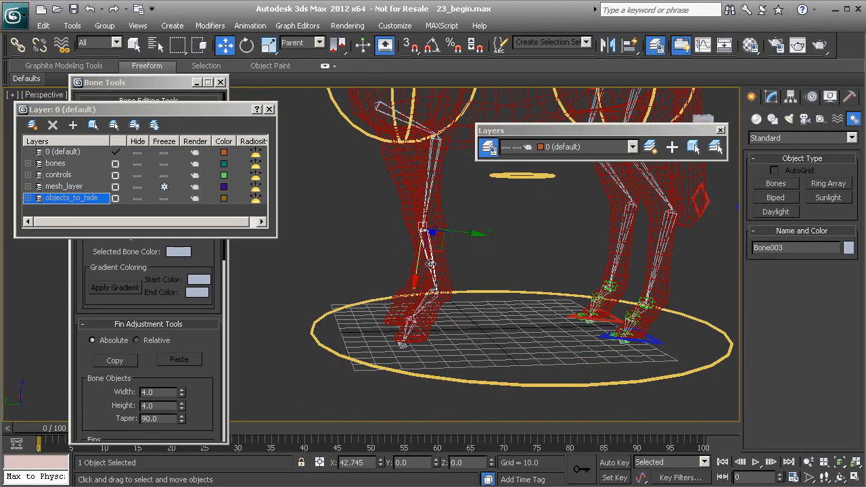
double_click(785, 249)
key("ctrl+v")
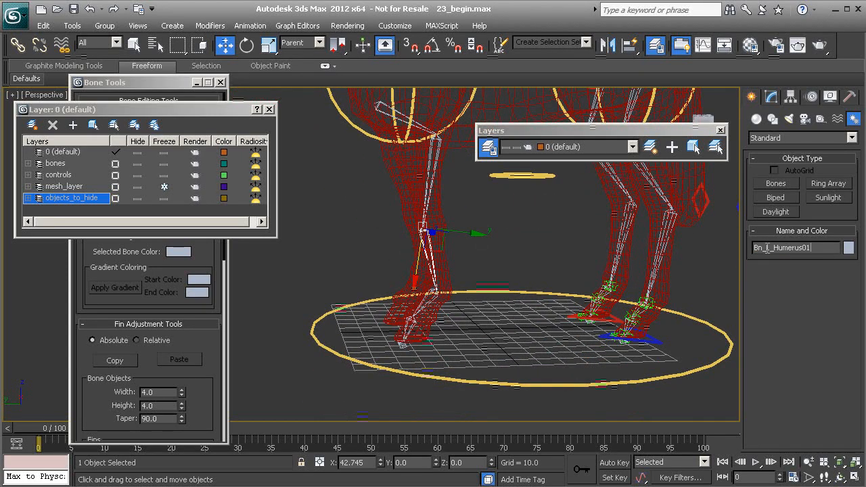
left_click_drag(774, 248, 804, 260)
type("Met")
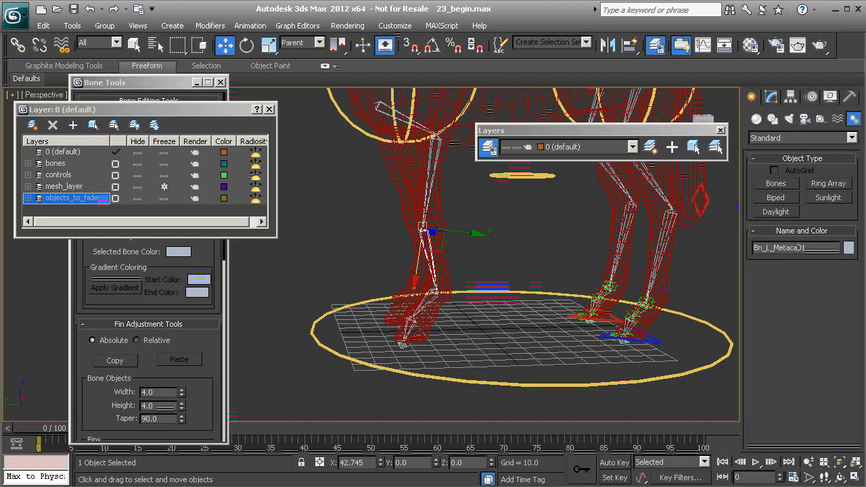
type("acarpal")
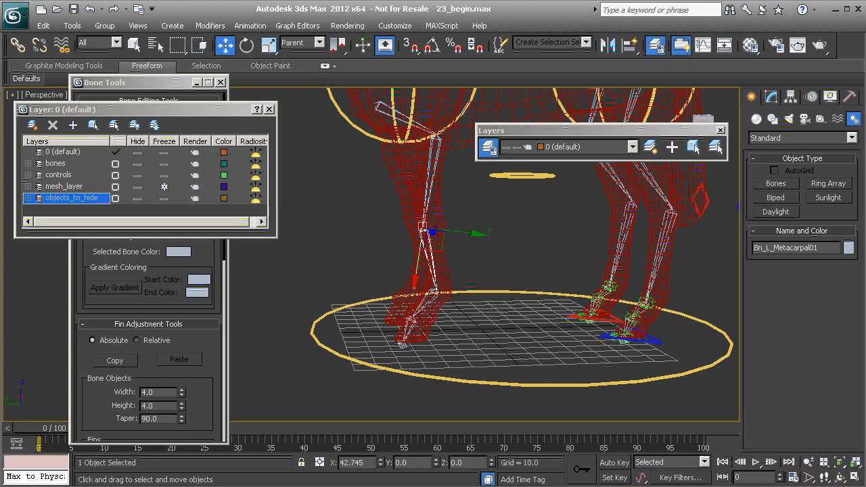
Rename the upper pastern bone below the fetlock Bn_L_PasternFT_A01, based on the copied name.
middle_click_drag(438, 291, 457, 256)
scroll(468, 304, "up", 2)
left_click(466, 257)
middle_click_drag(691, 268, 664, 276)
double_click(806, 248)
key("ctrl+v")
left_click_drag(773, 248, 801, 261)
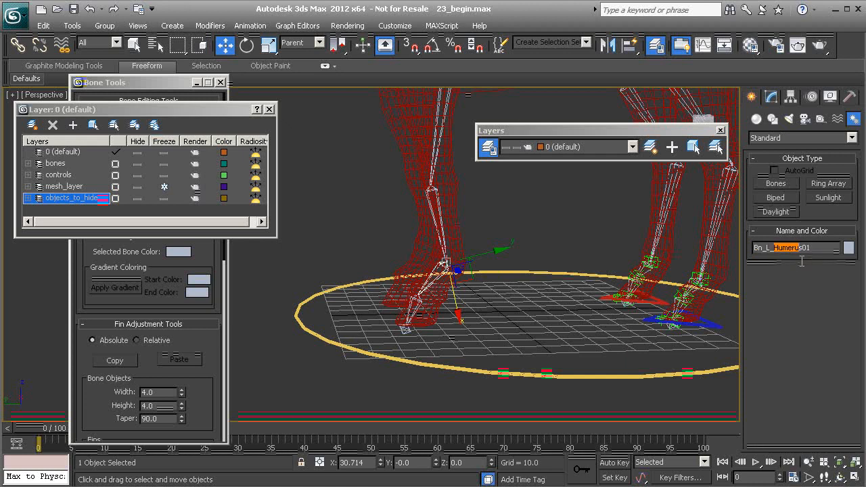
type("PasternFT_A")
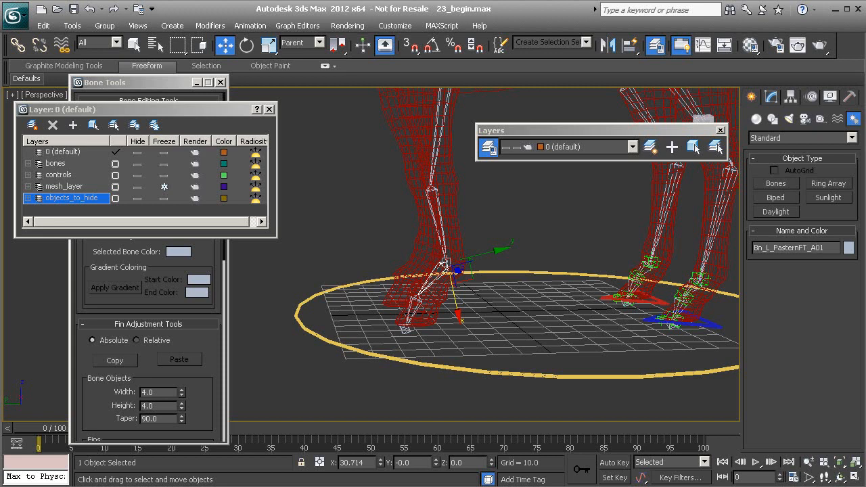
Rename the lower pastern bone by reusing the upper pastern bone's name and replacing its A with B.
double_click(809, 248)
key("ctrl+c")
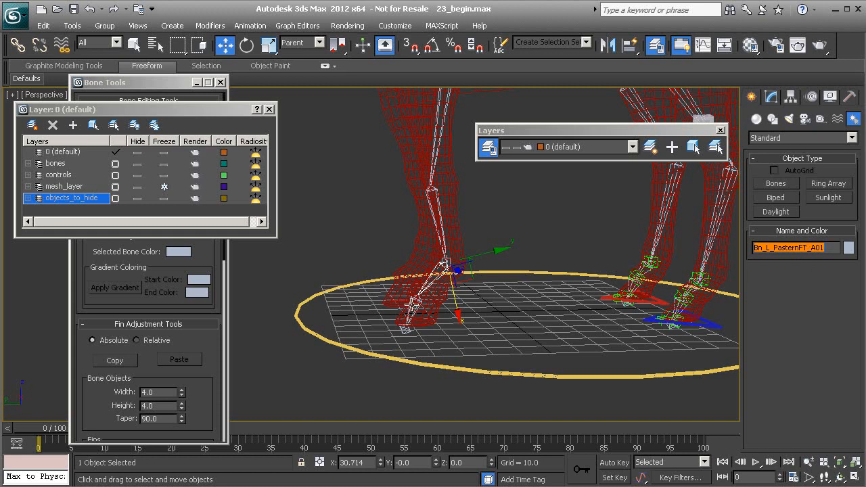
left_click(409, 303)
double_click(778, 248)
key("ctrl+v")
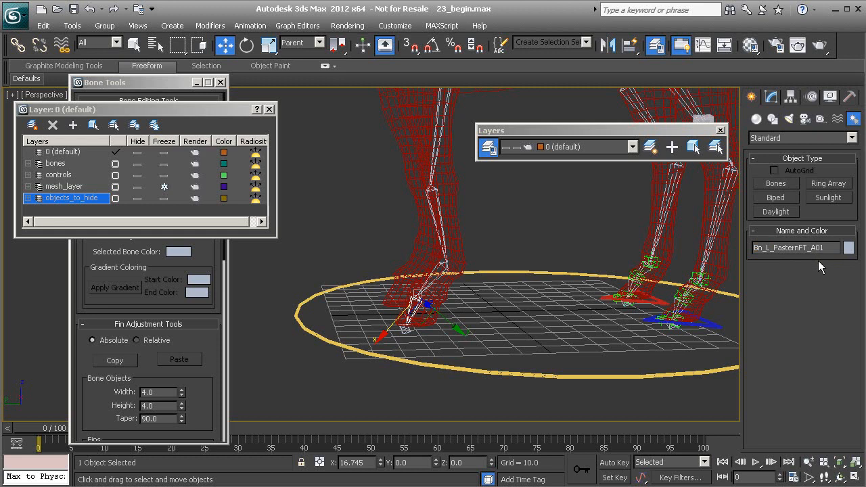
type("B")
Rename the end bone at the tip of the front leg Be_L_HoofFT01, based on the copied name.
left_click(405, 327)
double_click(790, 246)
key("ctrl+v")
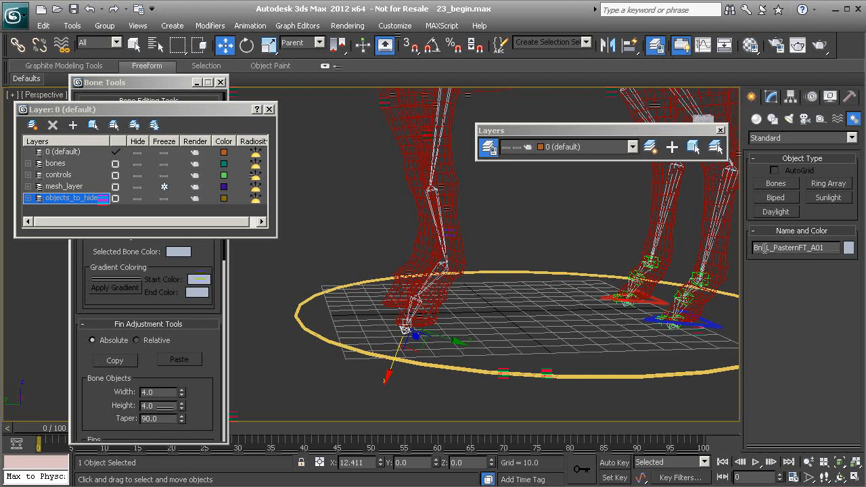
left_click_drag(775, 247, 802, 257)
type("Hoof")
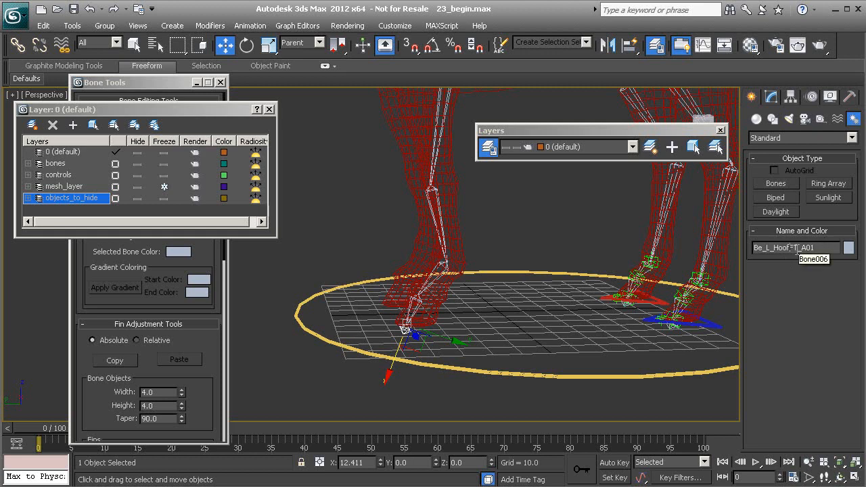
left_click_drag(799, 250, 822, 252)
type("01")
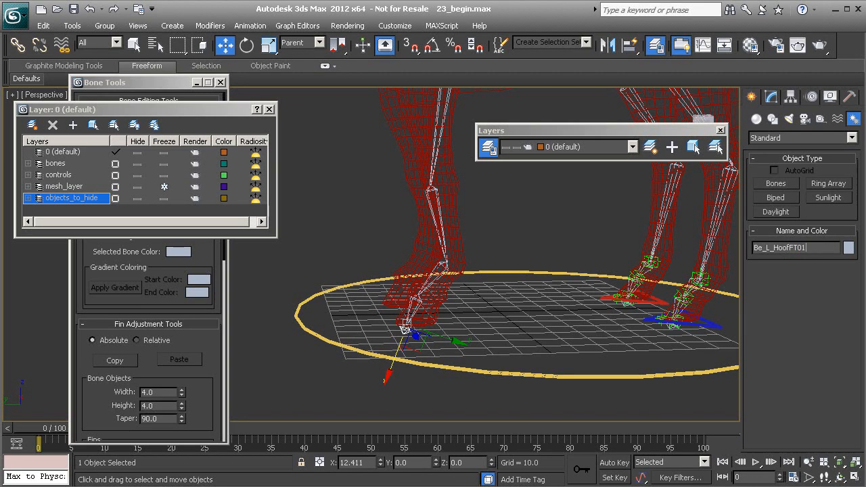
Draw a horizontal single bone with an end bone beside the horse mesh in the front view.
scroll(444, 319, "up", 5)
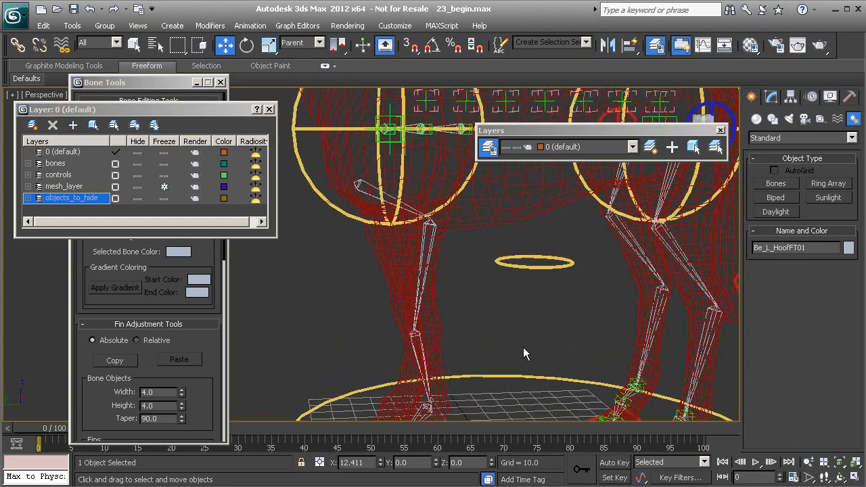
scroll(420, 334, "down", 3)
scroll(422, 297, "down", 3)
middle_click_drag(446, 236, 561, 272)
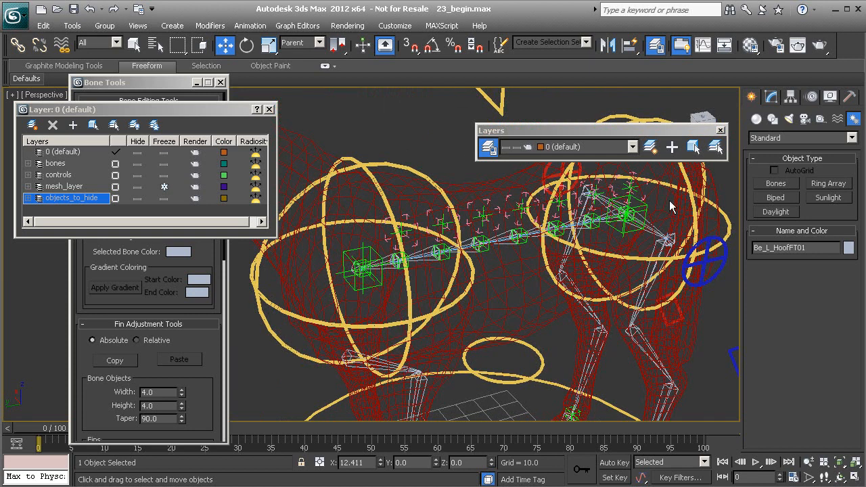
middle_click_drag(424, 289, 468, 253, "alt")
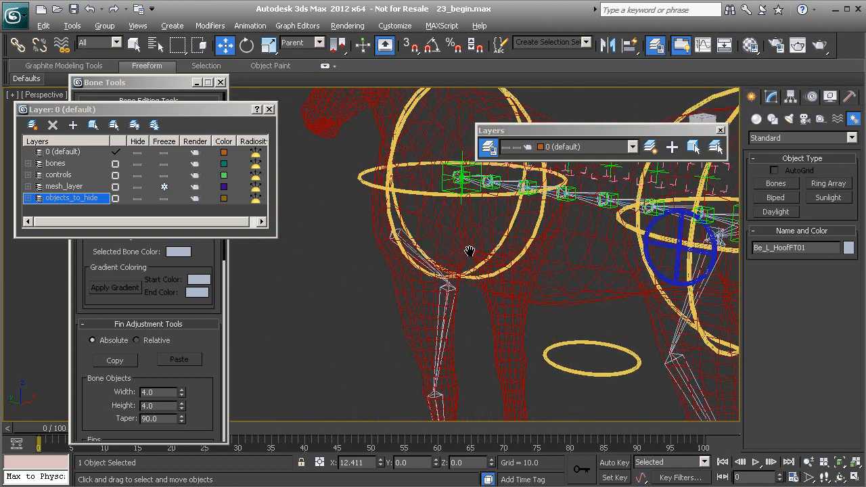
key("alt+w")
right_click(505, 187)
key("alt+w")
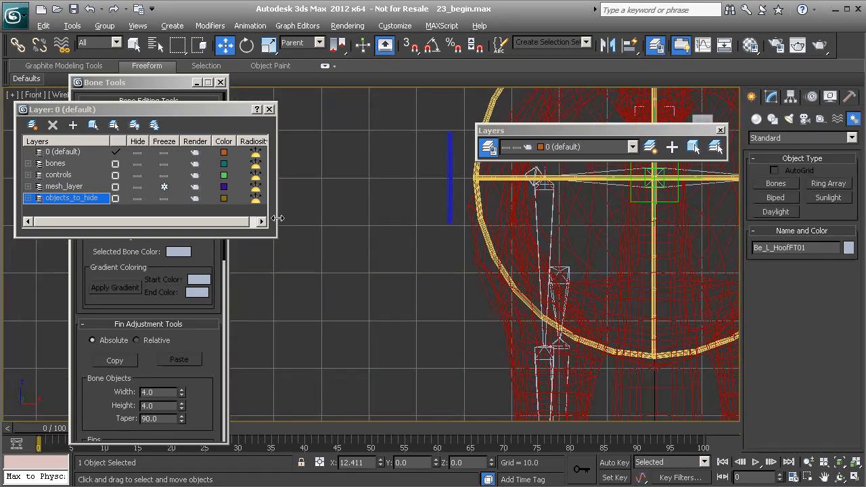
left_click(270, 110)
left_click(116, 164)
middle_click_drag(315, 225, 348, 235)
middle_click_drag(484, 249, 450, 259)
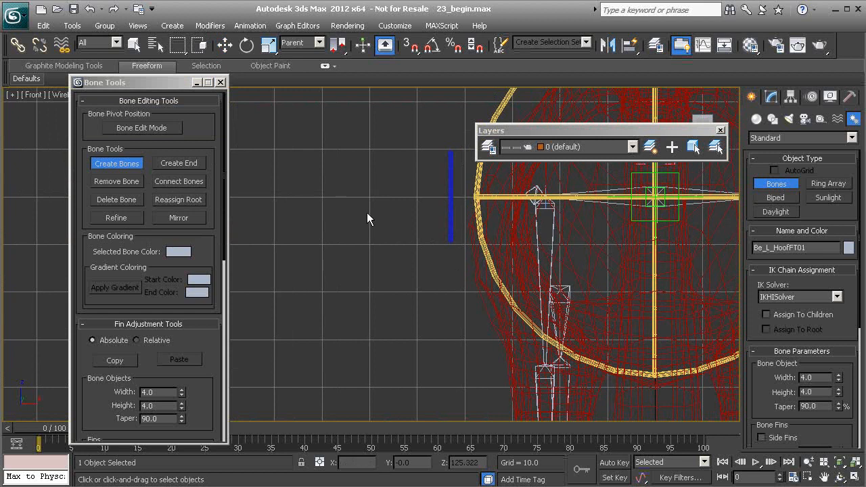
left_click(451, 261)
left_click(355, 258)
right_click(361, 201)
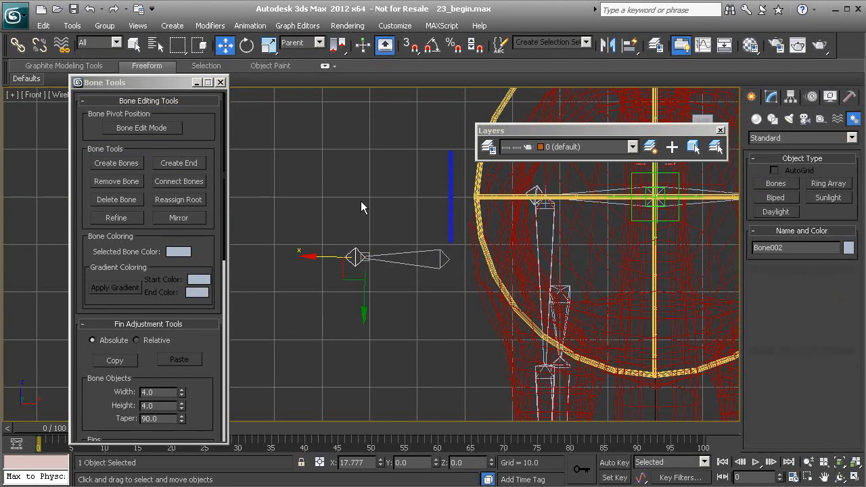
Align the root of the new bone to the thorax point helper at the front end of the spine.
key("alt+w")
right_click(469, 342)
key("alt+w")
middle_click_drag(469, 340, 483, 329, "alt")
left_click(427, 320)
middle_click_drag(427, 320, 467, 291, "alt")
key("alt+a")
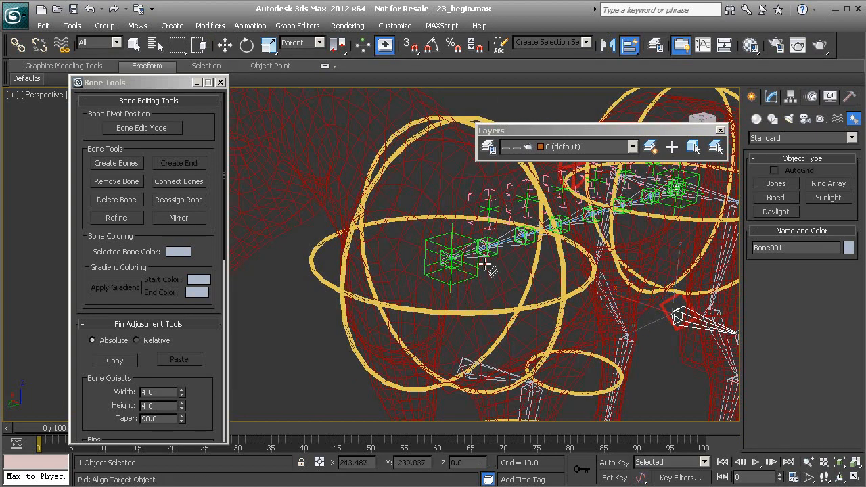
left_click(450, 272)
Align the new chain's end bone to the start of the humerus bone in Bone Edit Mode.
middle_click_drag(451, 279, 467, 272, "alt")
left_click(151, 130)
left_click(511, 277)
key("alt+a")
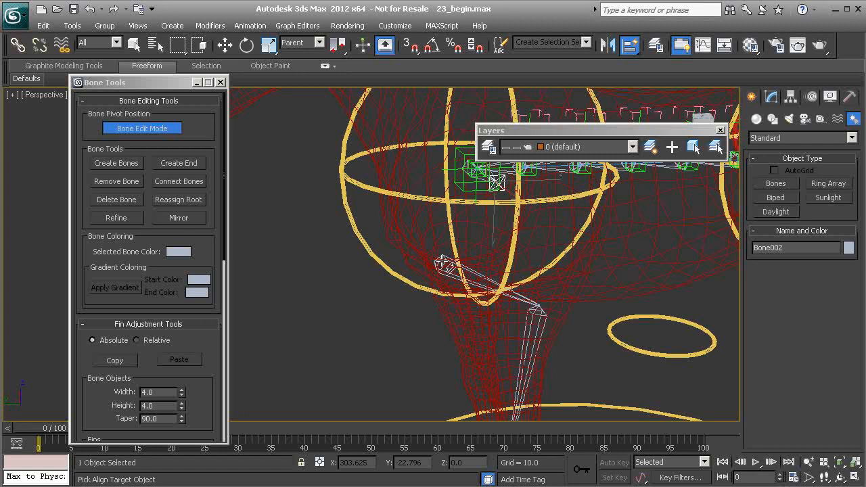
left_click(442, 261)
middle_click_drag(466, 270, 571, 284, "alt")
left_click(157, 128)
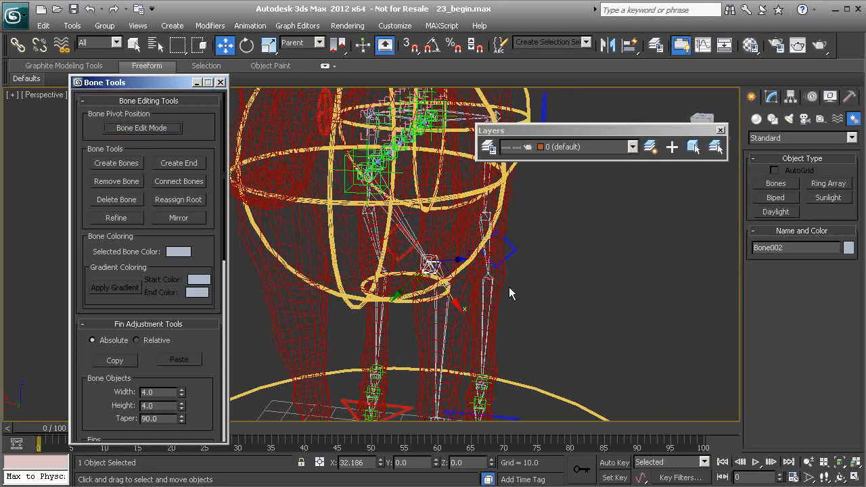
Rename the new bone between the thorax and the humerus Bn_L_Scapula01.
middle_click_drag(468, 276, 422, 297)
middle_click_drag(422, 296, 417, 266, "alt")
middle_click_drag(387, 291, 445, 291)
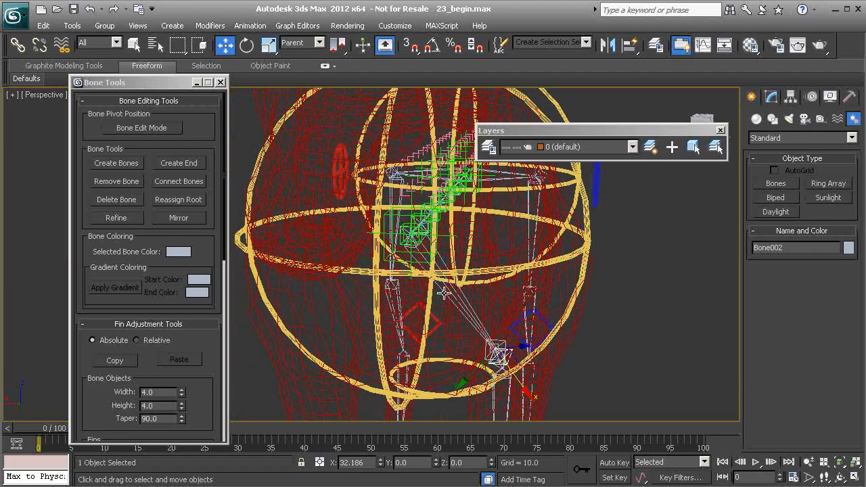
left_click(464, 302)
middle_click_drag(492, 320, 465, 312, "alt")
middle_click_drag(416, 255, 442, 286, "ctrl+alt")
scroll(379, 277, "up", 2)
scroll(377, 280, "up", 1)
middle_click_drag(363, 219, 385, 251)
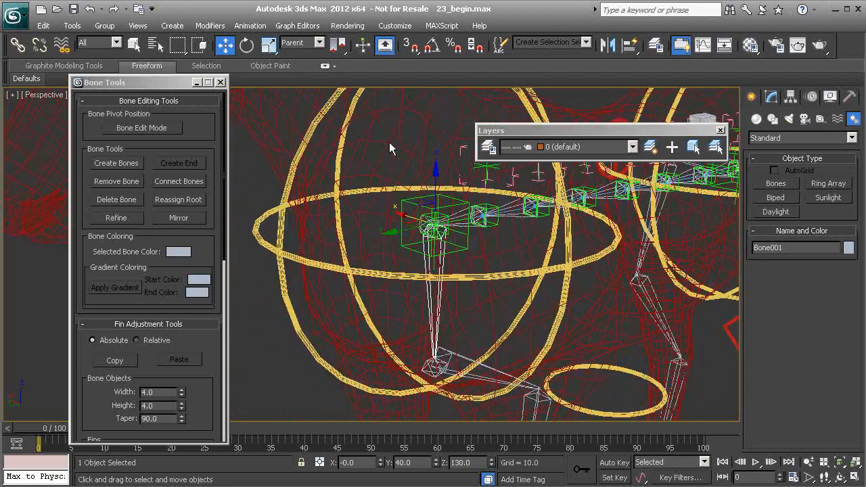
middle_click_drag(359, 301, 435, 295, "alt")
double_click(787, 248)
type("B")
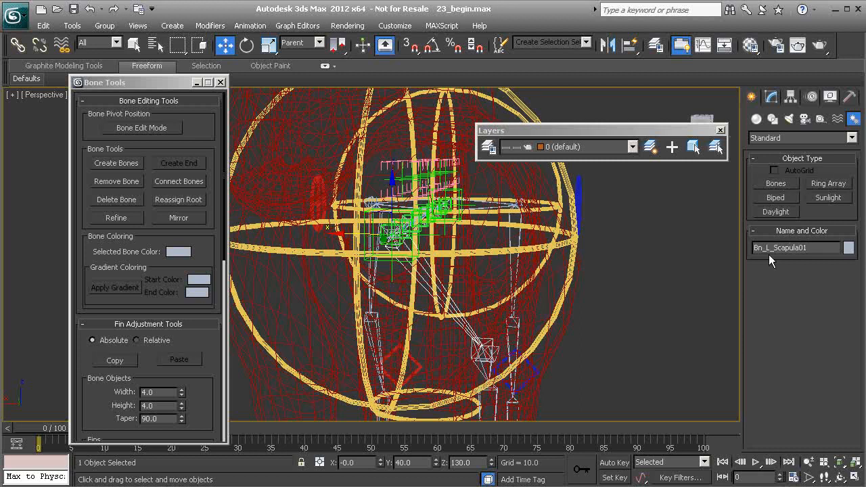
Copy the scapula bone's name and rename its end bone Be_L_Scapula01.
double_click(795, 247)
key("ctrl+c")
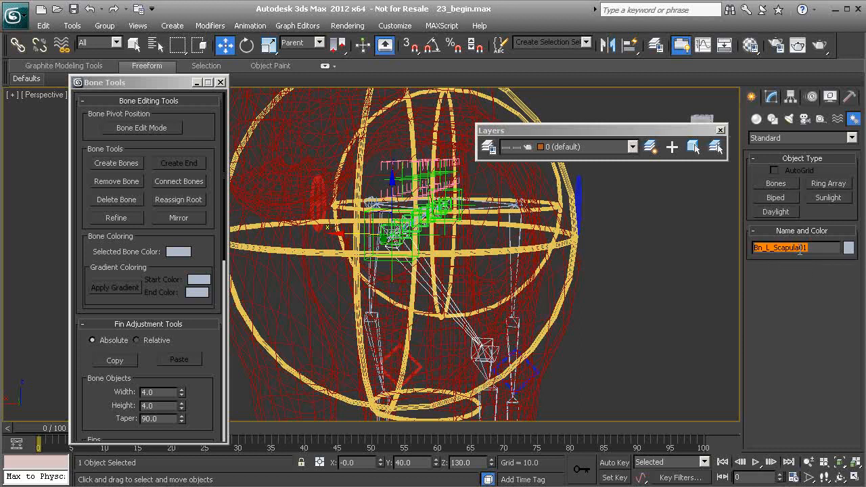
left_click(505, 345)
double_click(769, 247)
key("ctrl+v")
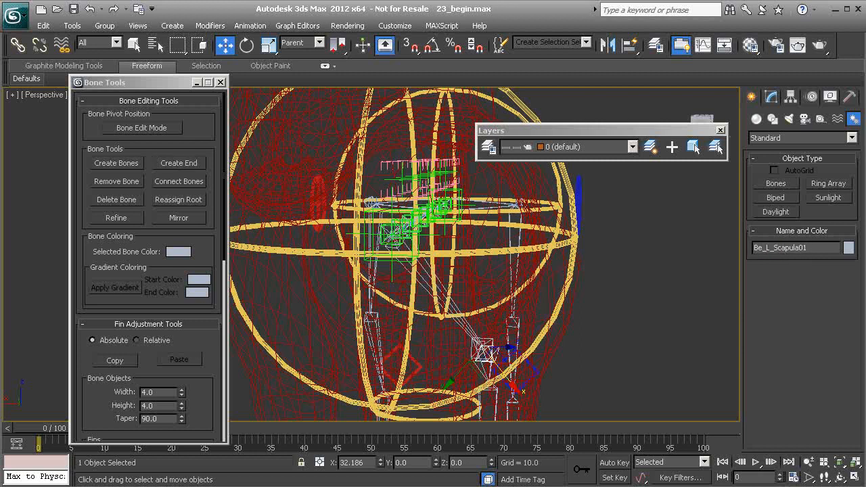
Assign the scapula bone to the bones layer and its end bone to the objects_to_hide layer.
middle_click_drag(583, 298, 518, 305)
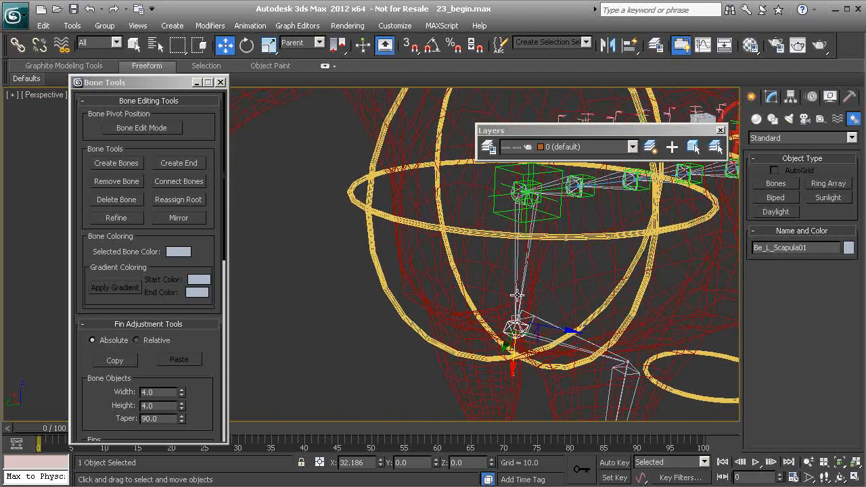
left_click(488, 147)
left_click(138, 164)
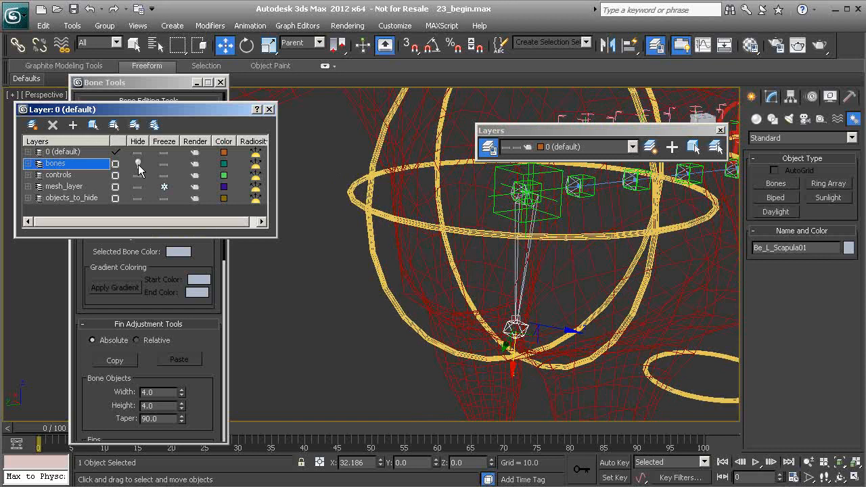
left_click(517, 250)
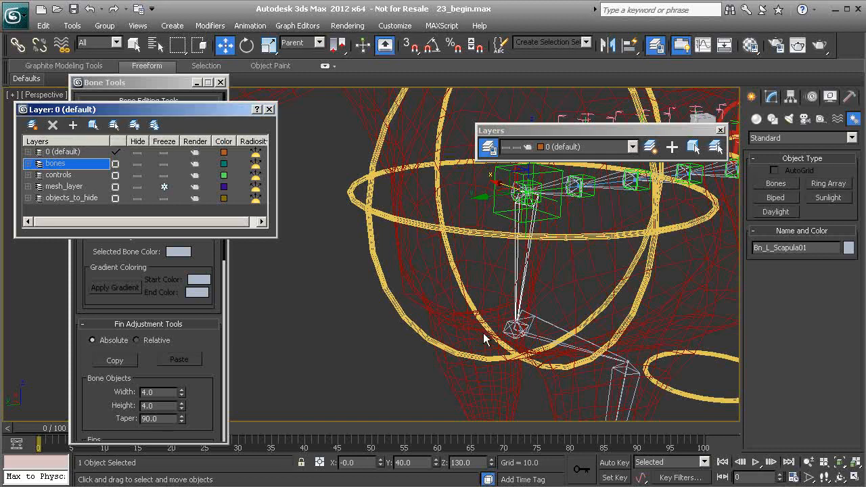
left_click(516, 330)
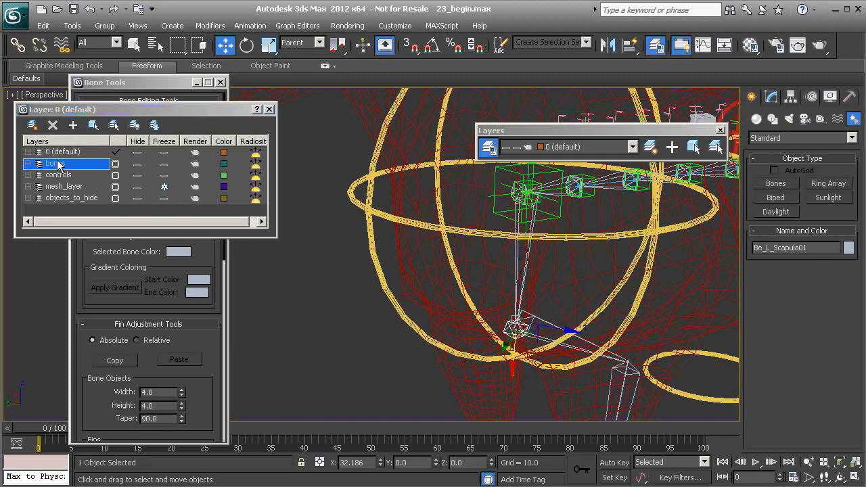
left_click(81, 198)
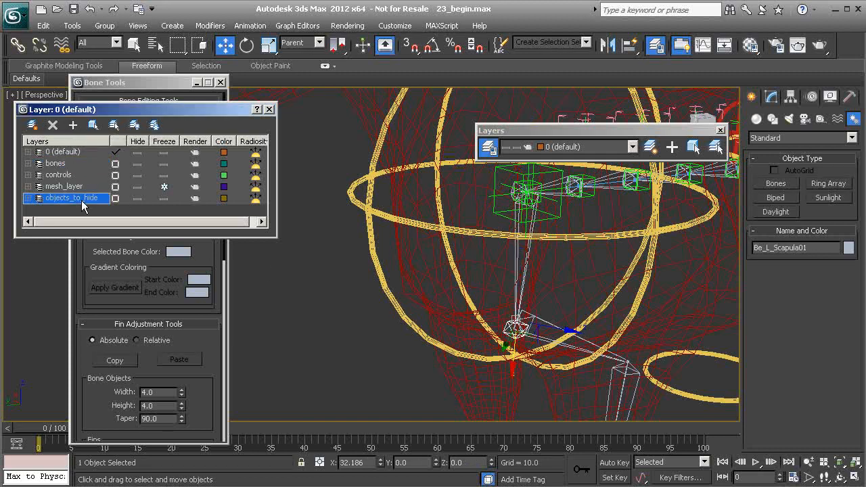
left_click(73, 126)
left_click(226, 281)
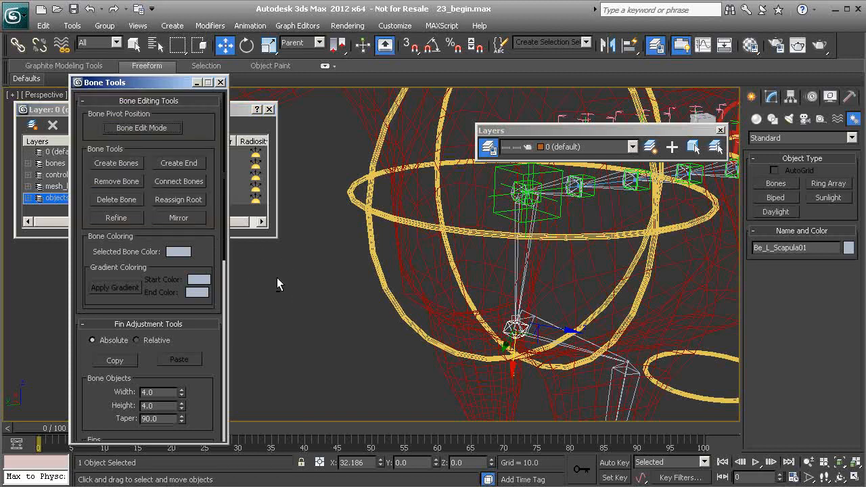
Link the left scapula bone to the thorax point helper and the humerus bone to the scapula bone.
middle_click_drag(278, 283, 440, 284, "alt")
left_click(19, 45)
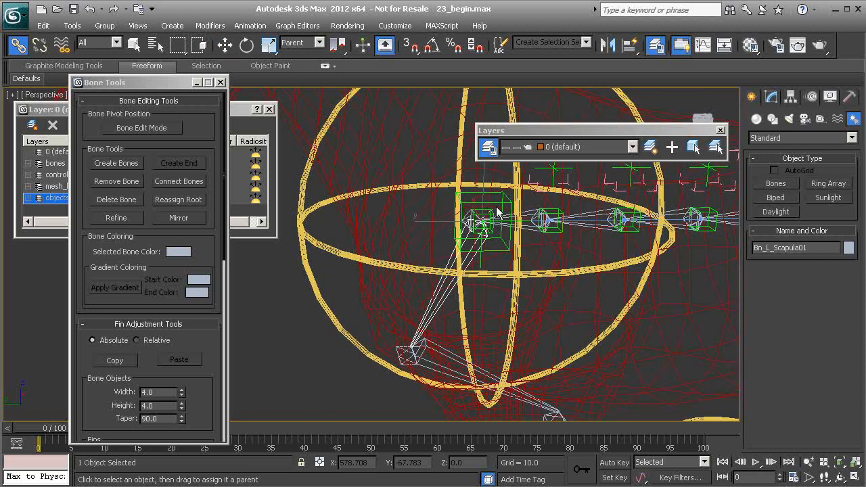
middle_click_drag(458, 323, 493, 267, "alt")
left_click(495, 265)
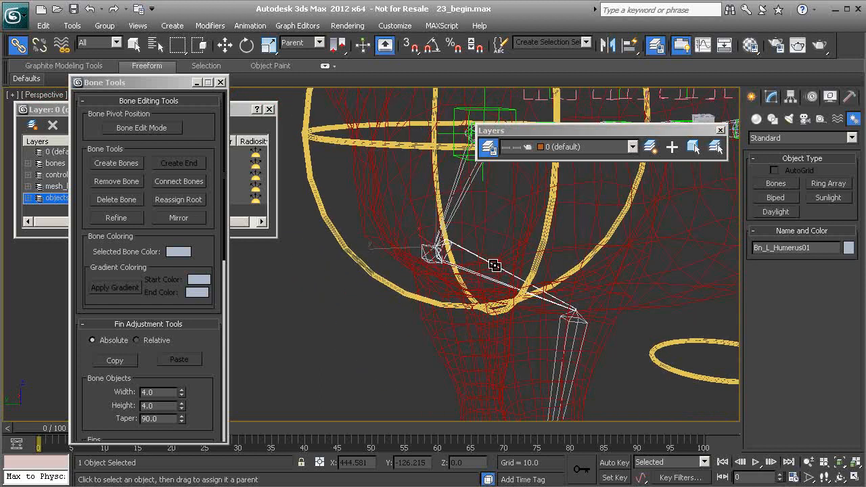
left_click_drag(495, 266, 509, 238)
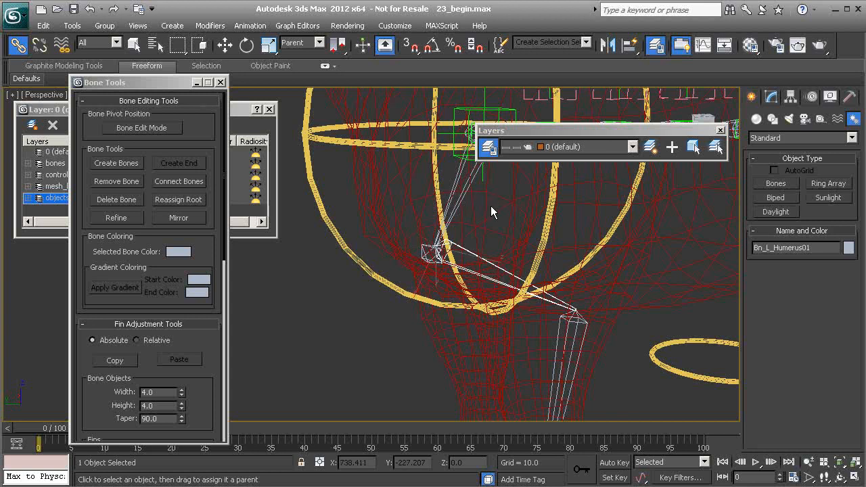
Walk up the hierarchy from the humerus bone to check its parent links.
key("Page_Up")
middle_click_drag(499, 239, 438, 282)
key("Page_Up")
scroll(438, 271, "down", 5)
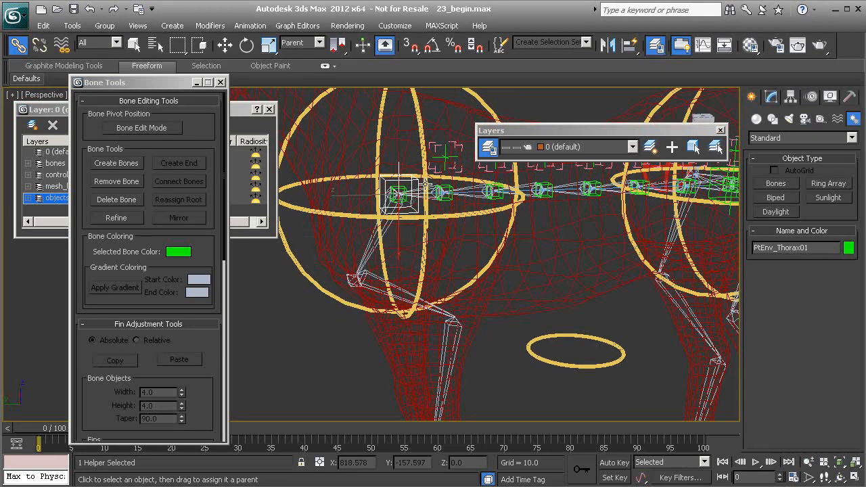
Test the leg's parenting by rotating the thorax control Cs_Thorax01, undoing each rotation.
left_click(421, 128)
middle_click_drag(437, 192, 441, 245, "alt")
key("e")
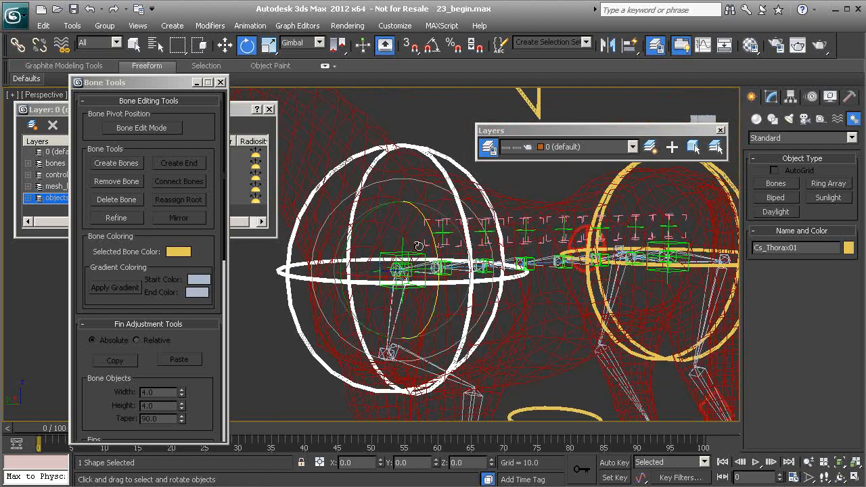
middle_click_drag(382, 243, 423, 256, "alt")
mouse_move(424, 256)
left_mouse_down()
mouse_move(395, 230)
mouse_move(434, 245)
left_mouse_up()
key("ctrl+z")
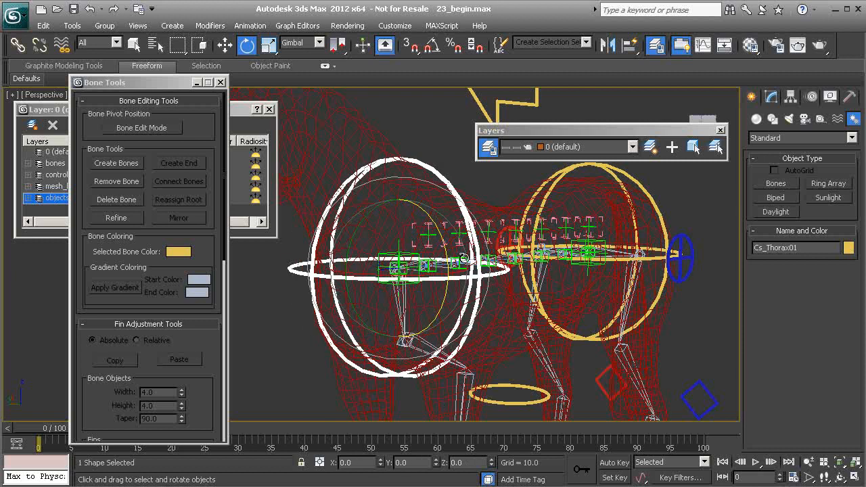
scroll(460, 249, "down", 3)
middle_click_drag(459, 373, 452, 296)
scroll(430, 240, "down", 2)
mouse_move(393, 171)
left_mouse_down()
mouse_move(375, 124)
mouse_move(398, 171)
mouse_move(392, 155)
left_mouse_up()
key("ctrl+z")
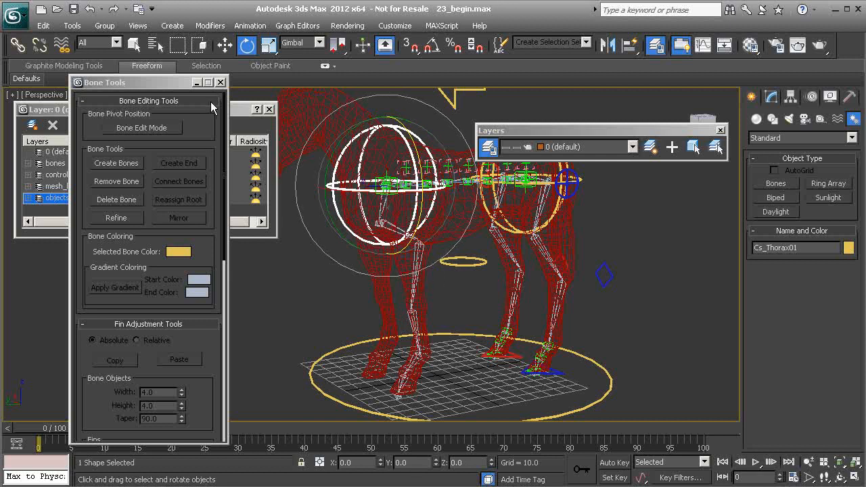
Close the Bone Tools and layer manager windows and bring the whole horse rig into view.
left_click(220, 82)
left_click(270, 109)
middle_click_drag(438, 205, 336, 262)
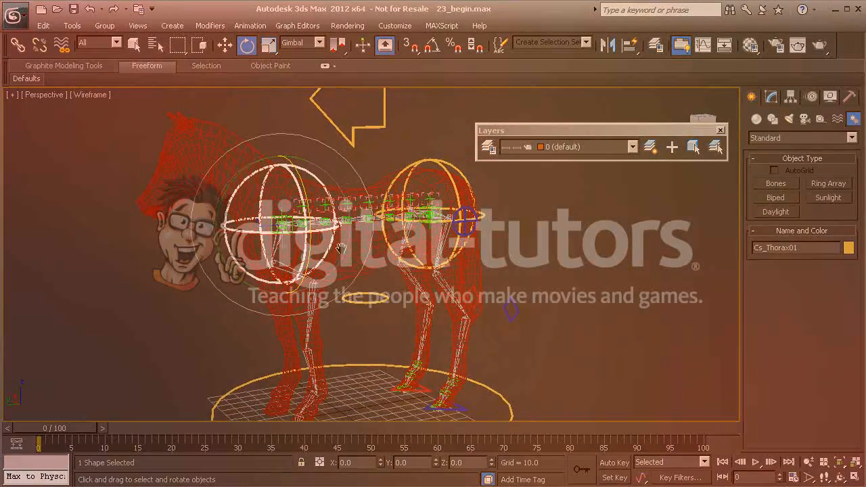